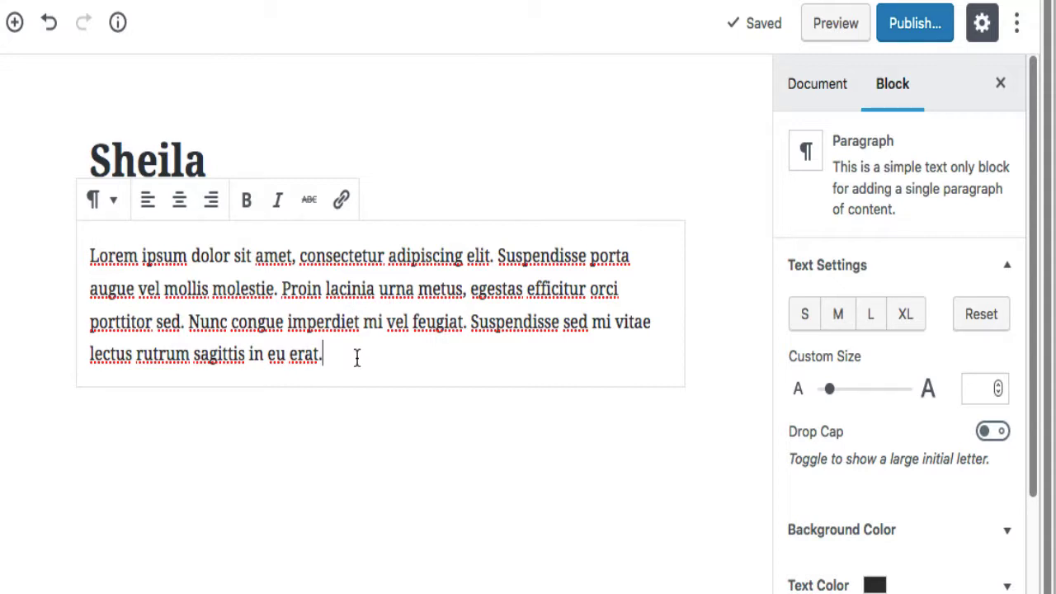
Step: Add an empty block below the Lorem ipsum paragraph and copy the complete Vimeo iframe embed code from the TextEdit document
key("Return")
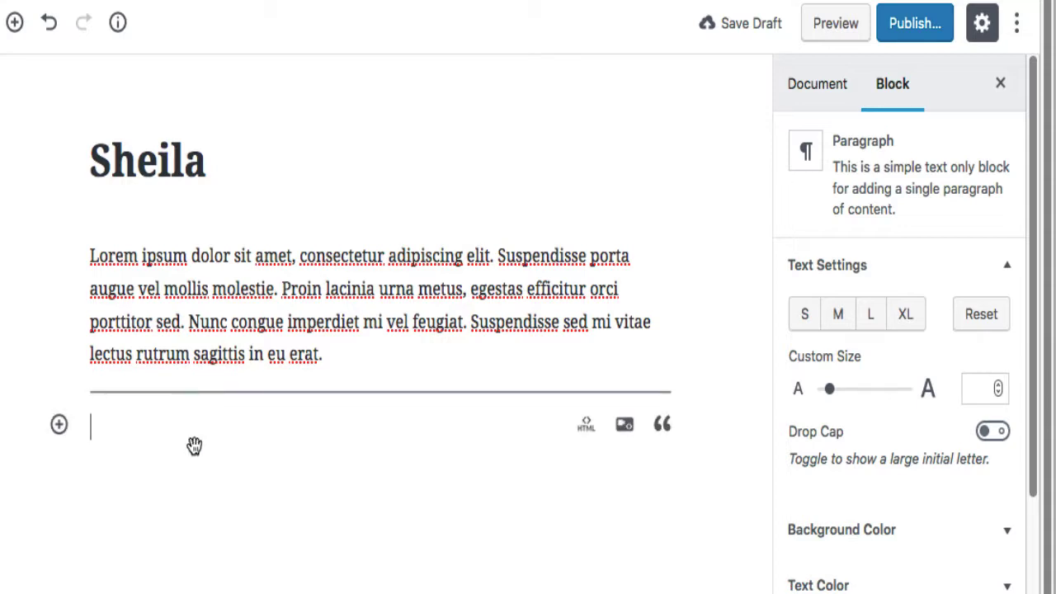
mouse_move(205, 591)
left_click(148, 580)
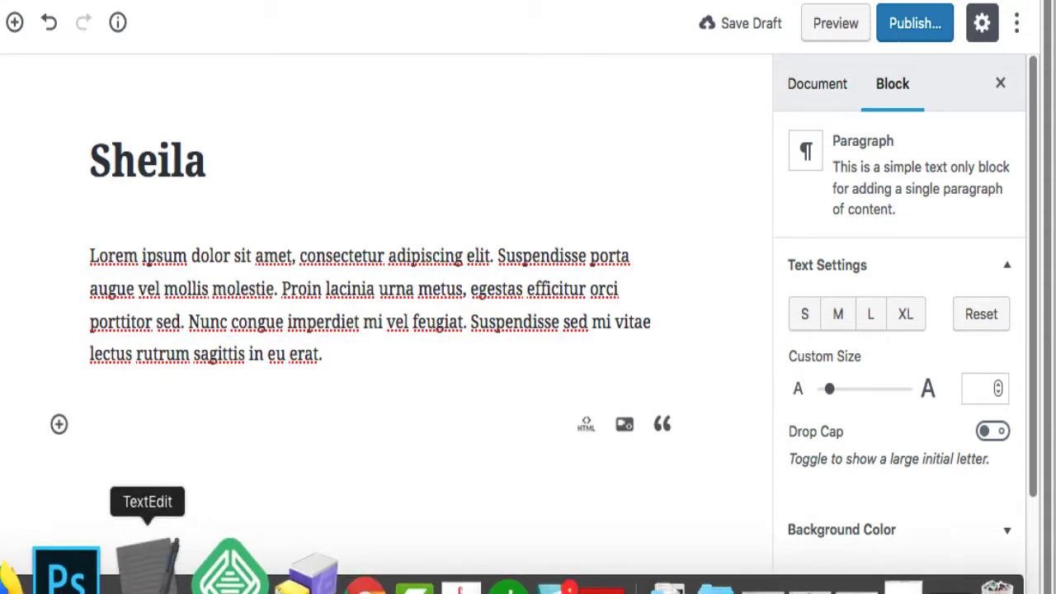
left_click_drag(384, 229, 15, 157)
right_click(130, 178)
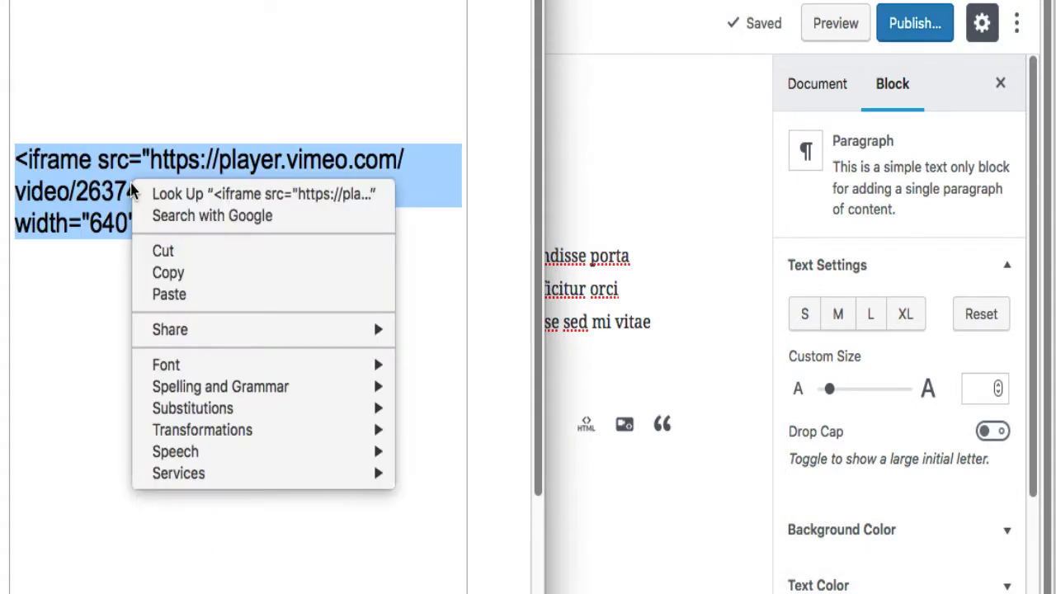
left_click(188, 281)
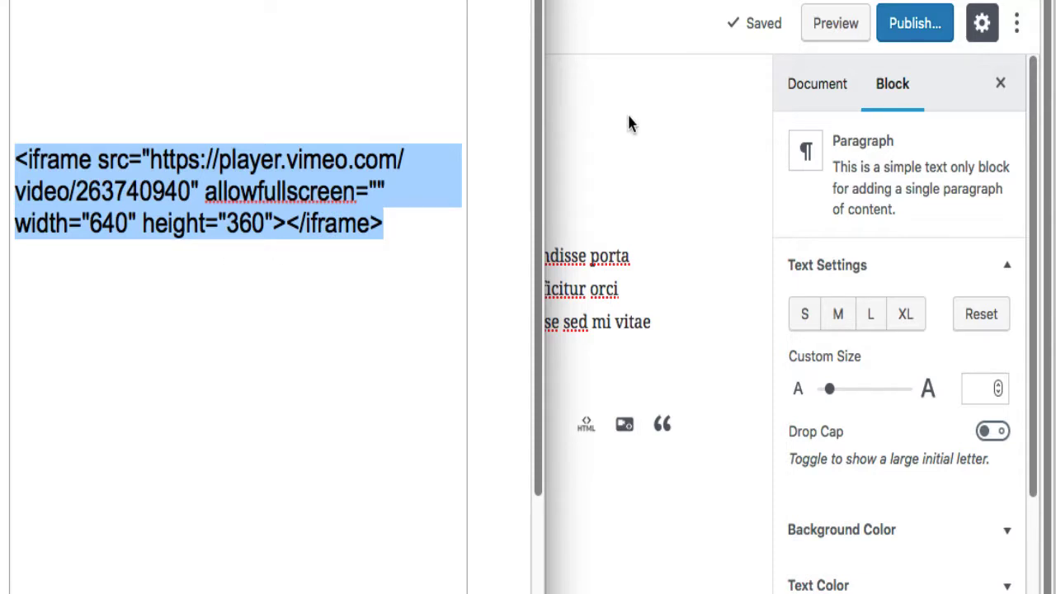
Step: Return to the WordPress post, paste the iframe code into the empty block and show that block's rendered preview
left_click(588, 33)
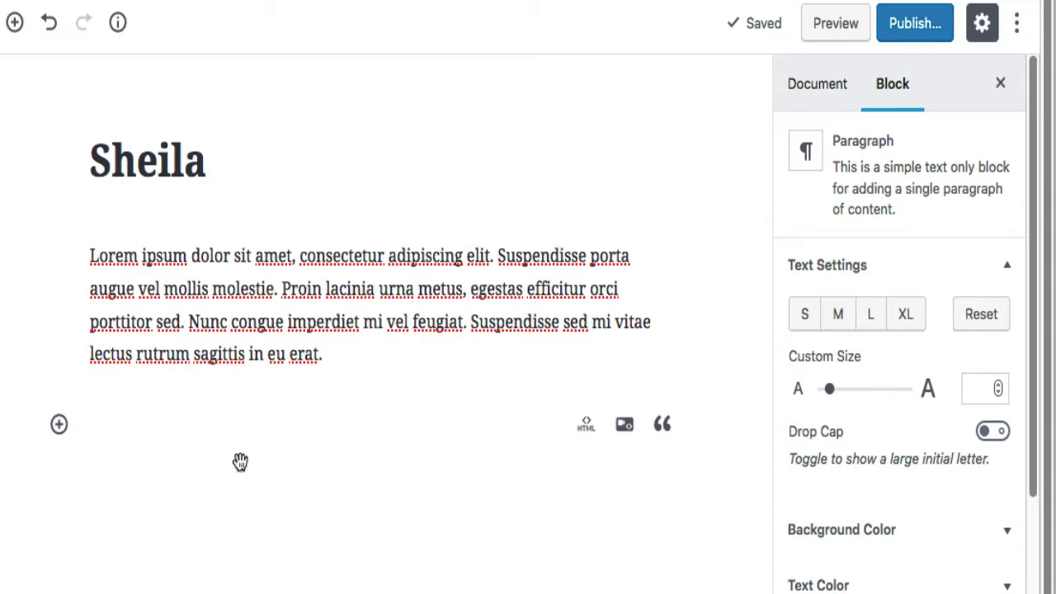
left_click(350, 446)
key("super+v")
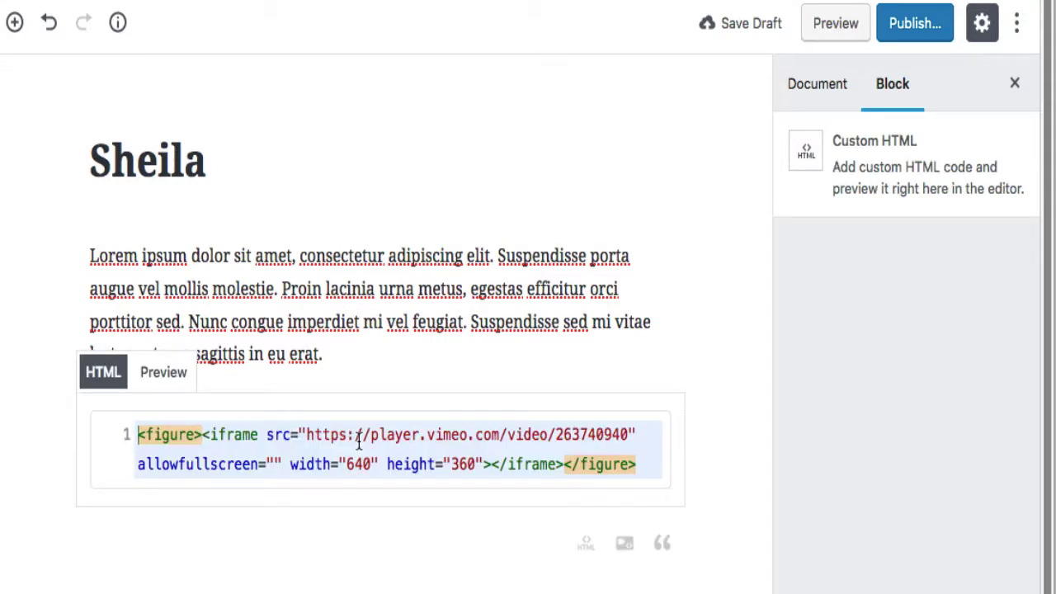
left_click(159, 375)
scroll(635, 356, "down", 5)
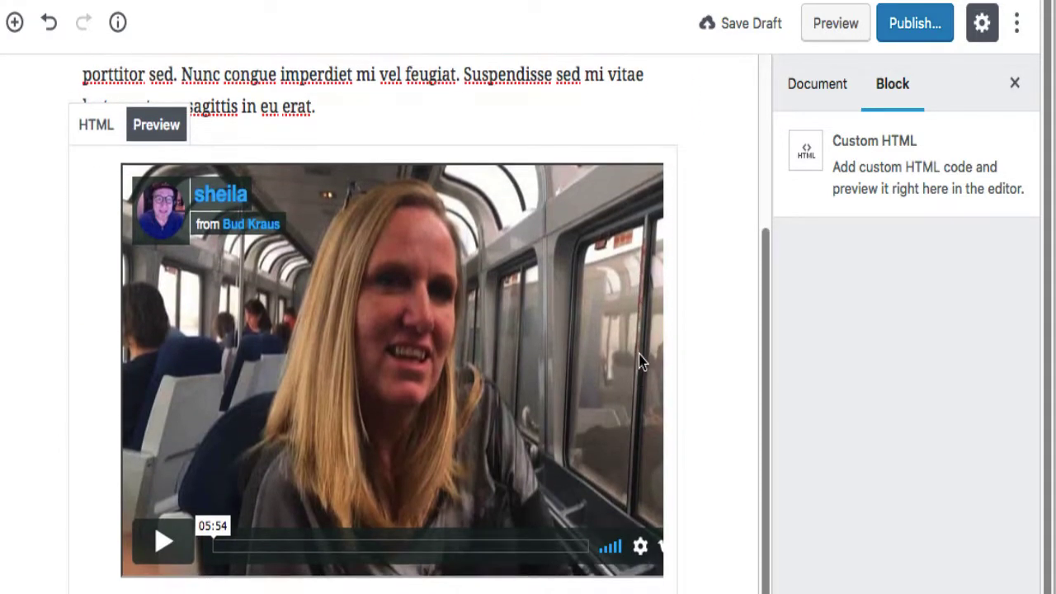
scroll(642, 358, "up", 2)
scroll(639, 355, "up", 2)
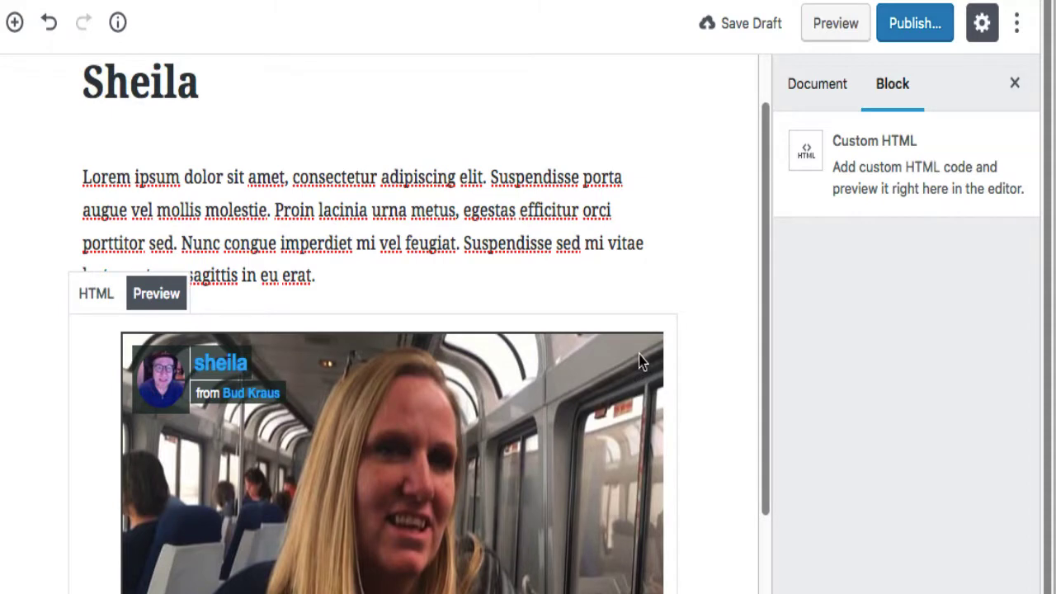
Step: Preview the post on the site and examine how the iframe video is framed below the paragraph
left_click(844, 26)
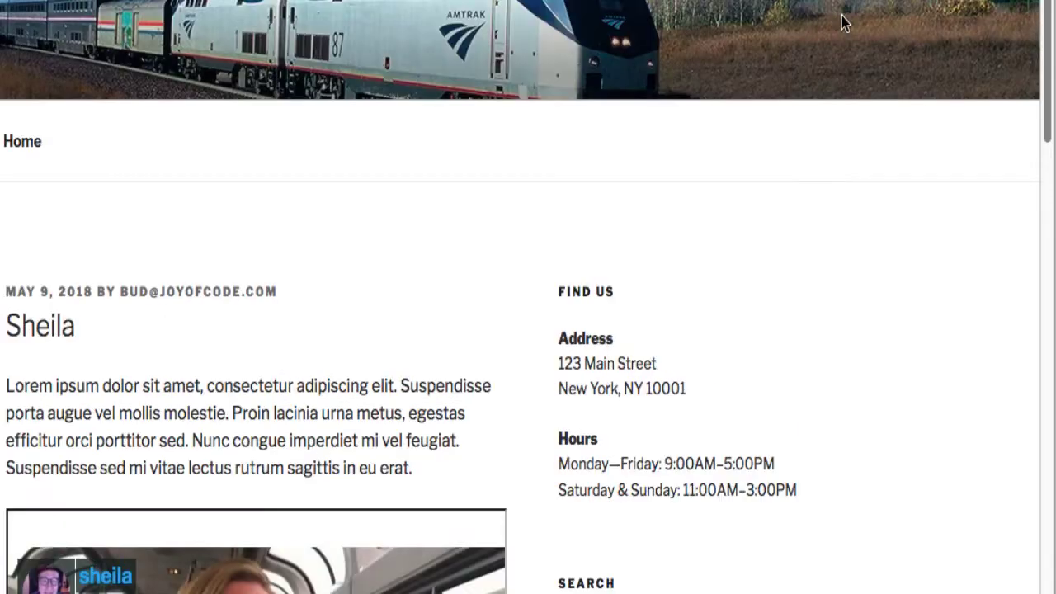
scroll(685, 377, "down", 3)
scroll(705, 376, "down", 3)
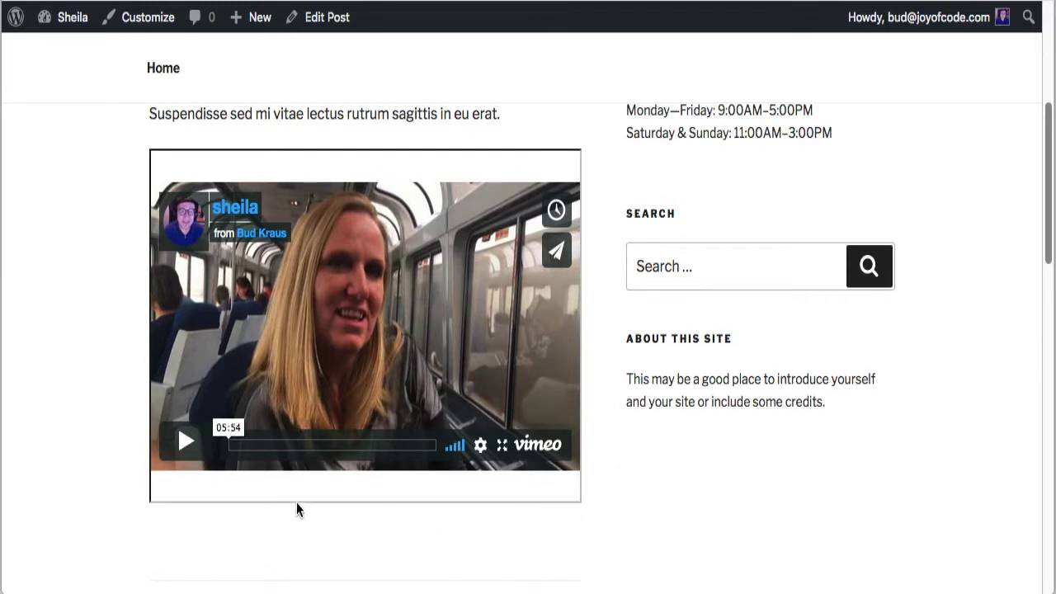
scroll(297, 505, "up", 2)
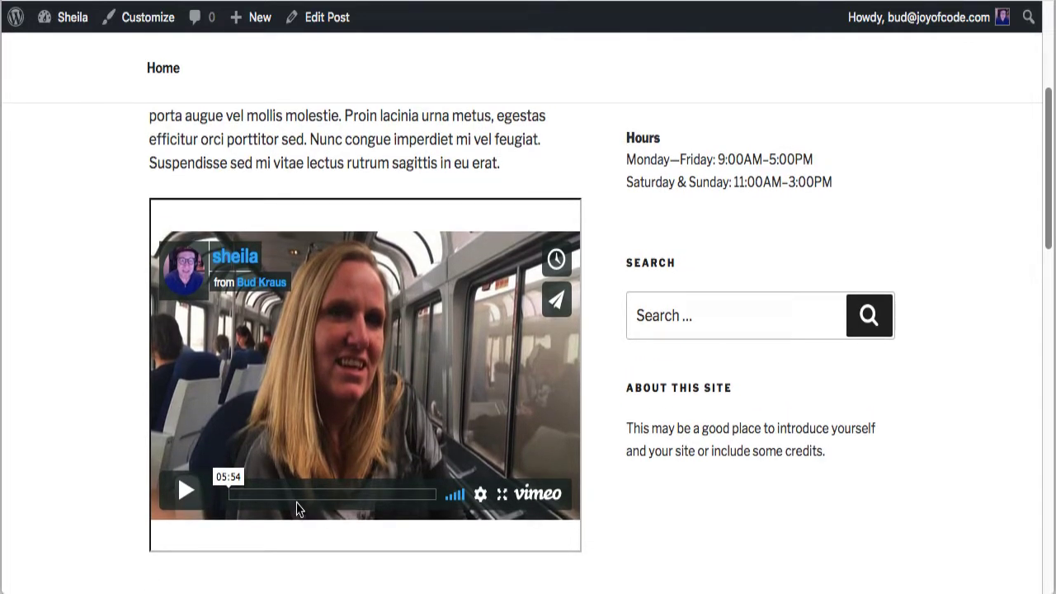
scroll(298, 504, "down", 1)
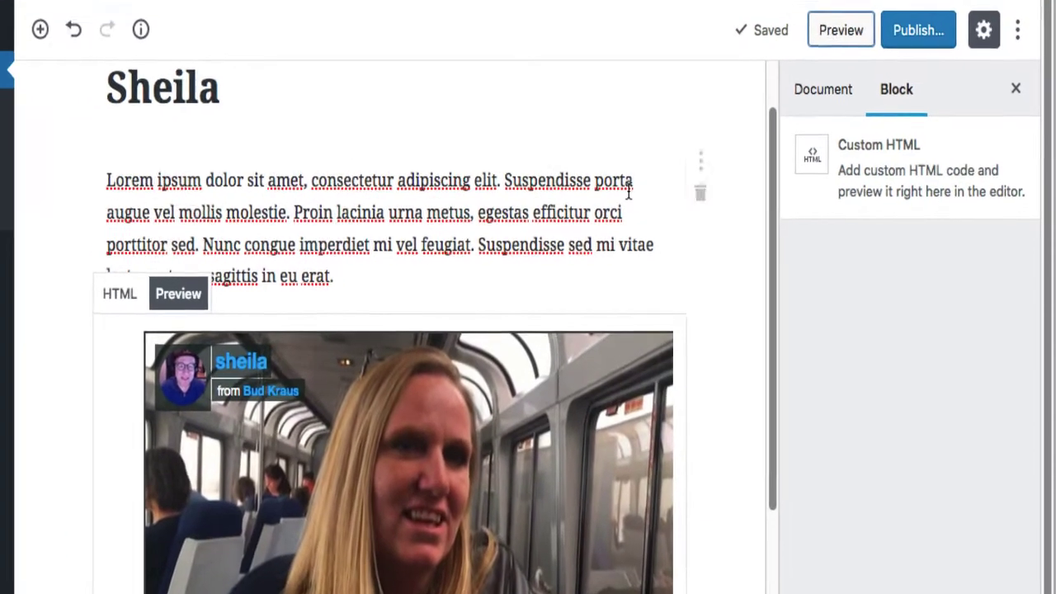
Step: Return to the post editor and remove the Custom HTML block holding the video
scroll(661, 194, "down", 4)
scroll(559, 223, "up", 2)
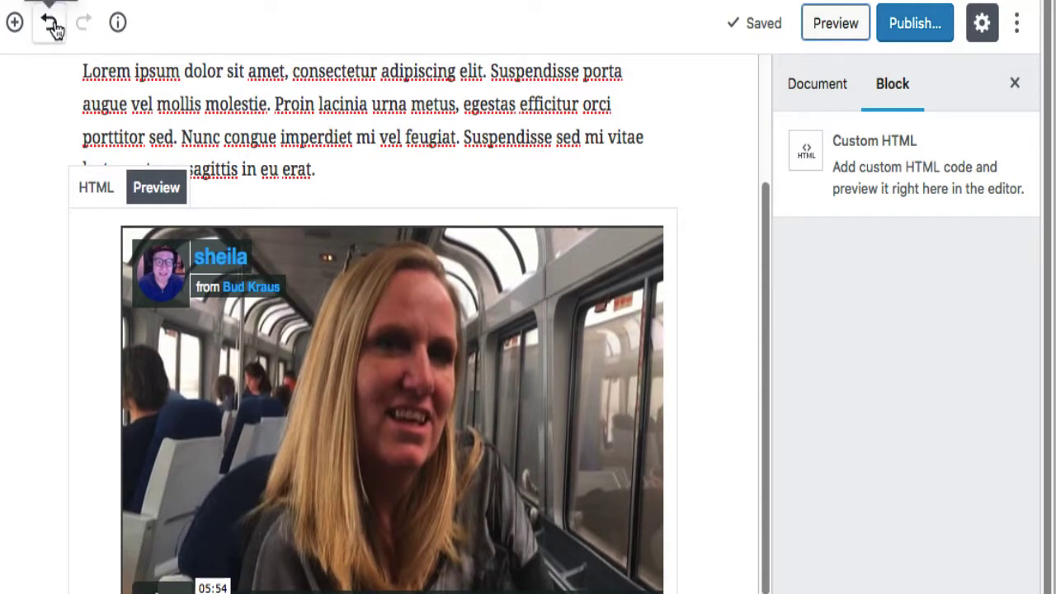
mouse_move(651, 272)
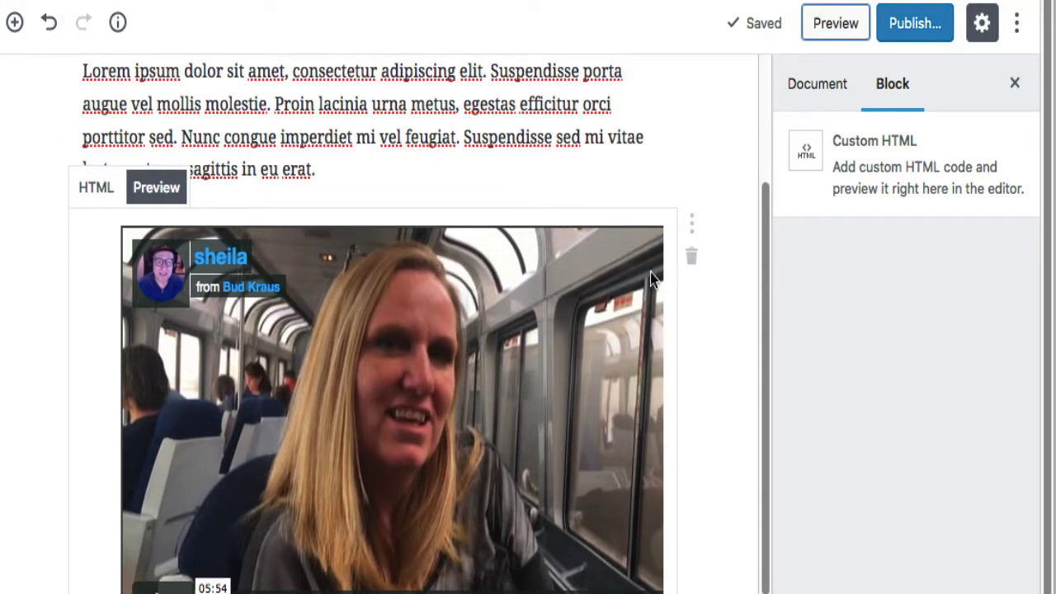
left_click(695, 258)
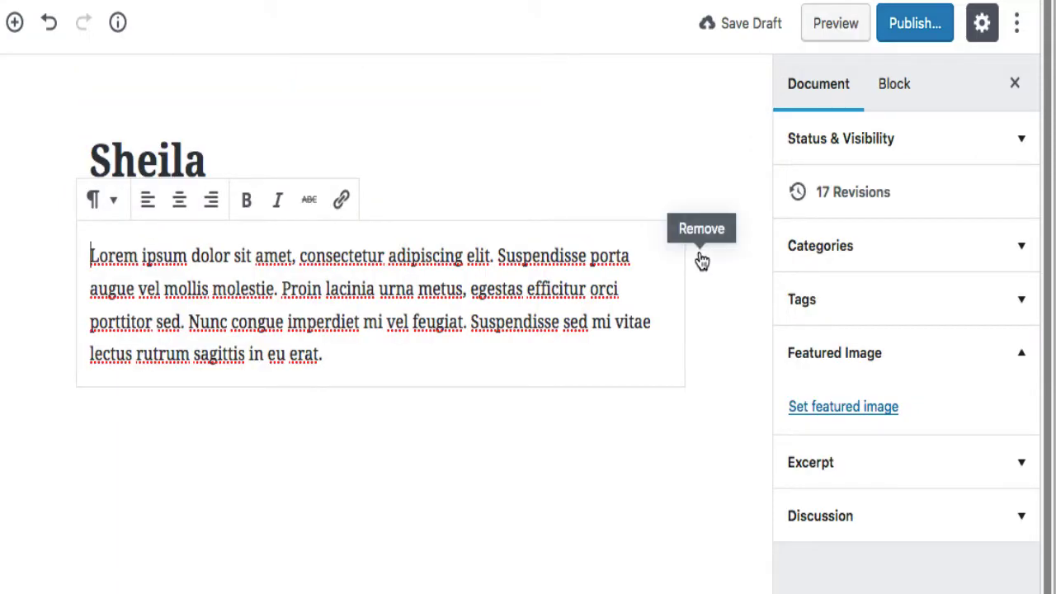
Step: Add a new block after the Lorem ipsum paragraph and make it a Vimeo embed block
left_click(363, 353)
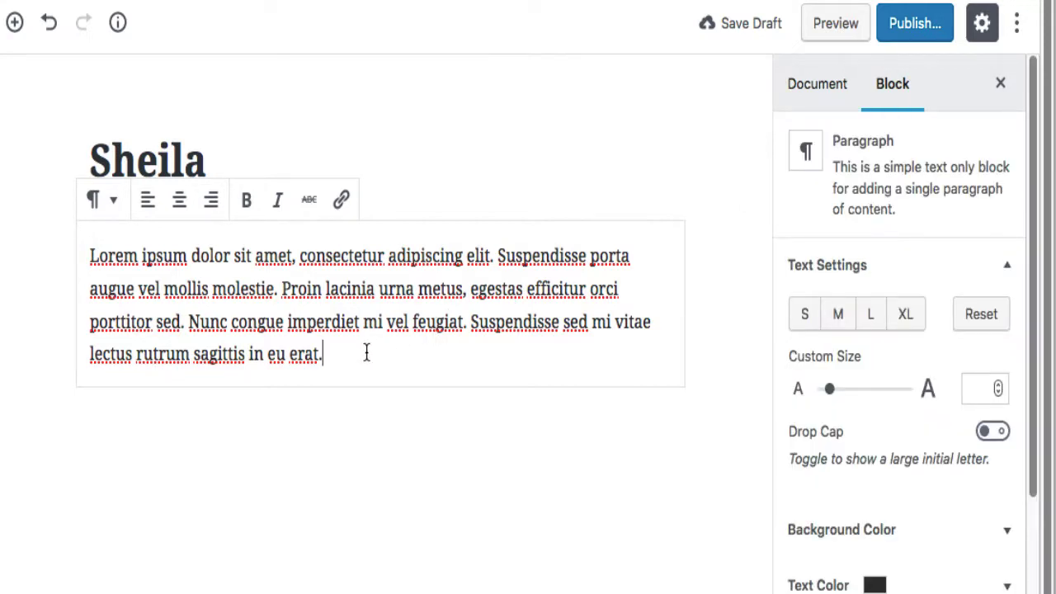
key("Return")
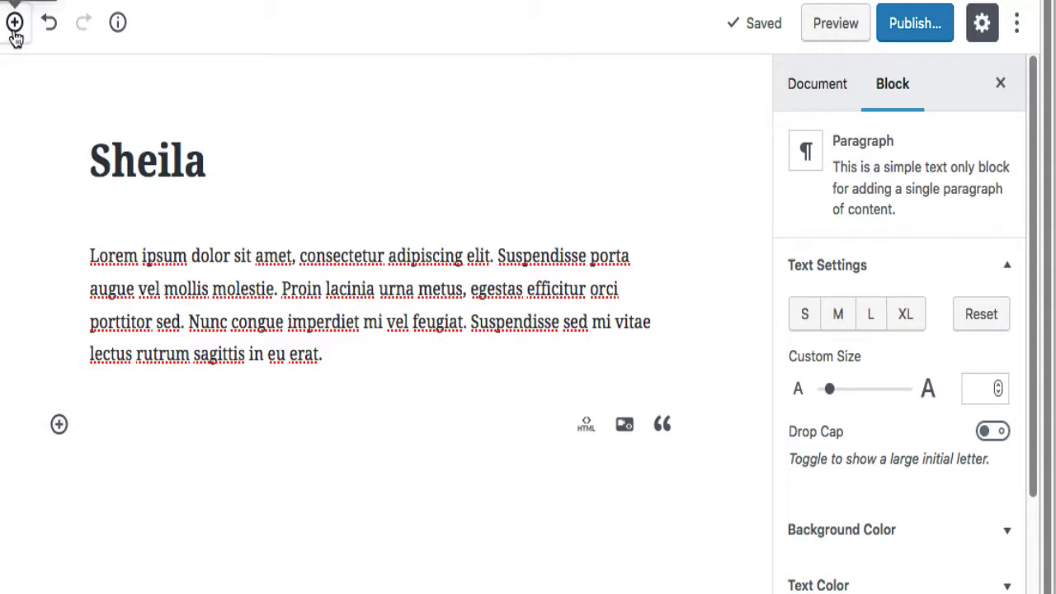
left_click(59, 425)
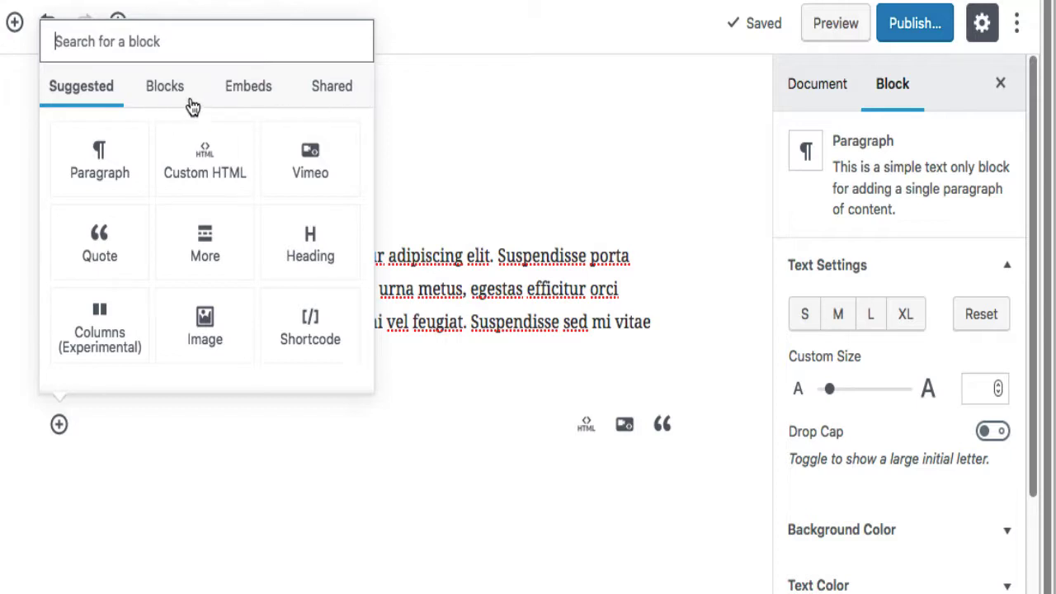
left_click(265, 97)
scroll(276, 250, "down", 2)
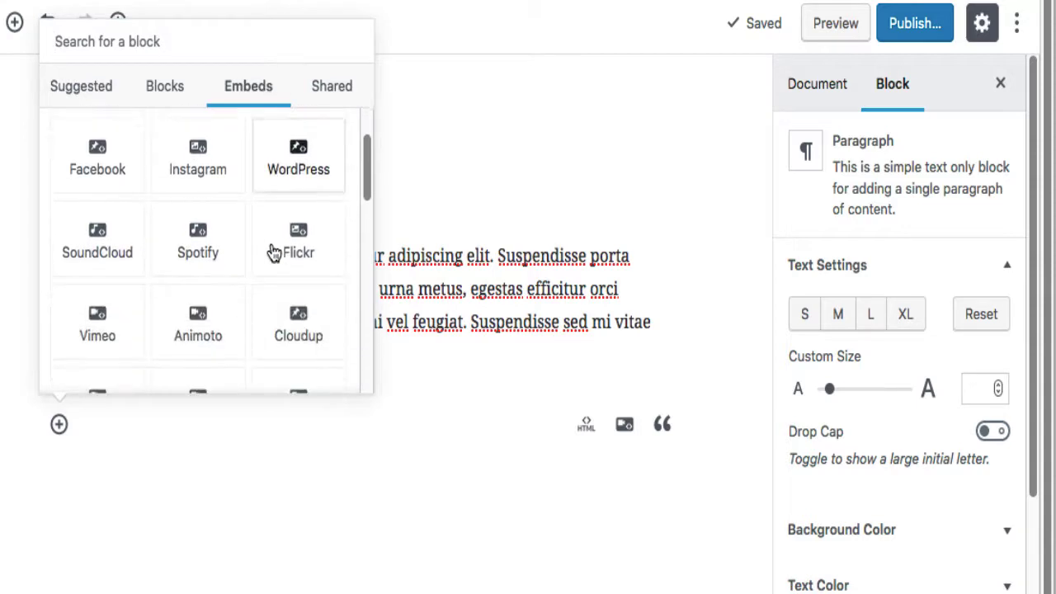
scroll(274, 252, "down", 1)
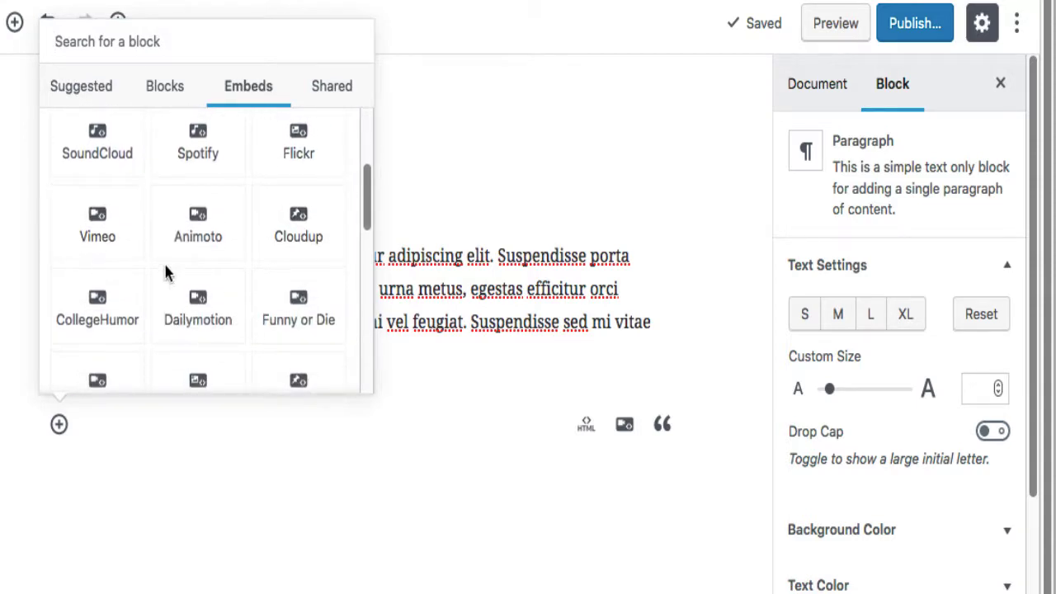
scroll(165, 273, "up", 1)
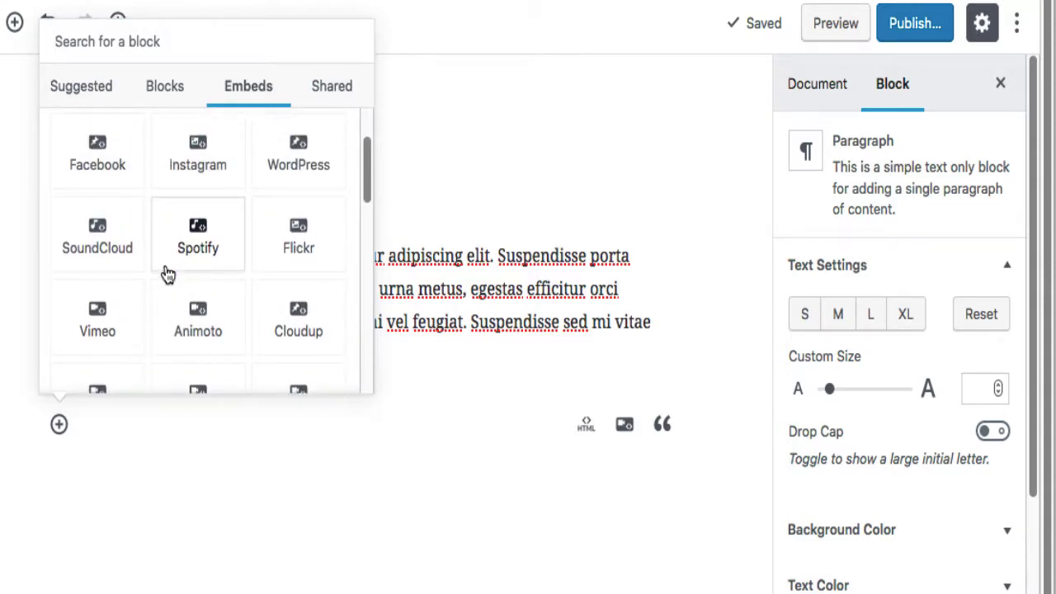
scroll(240, 252, "down", 1)
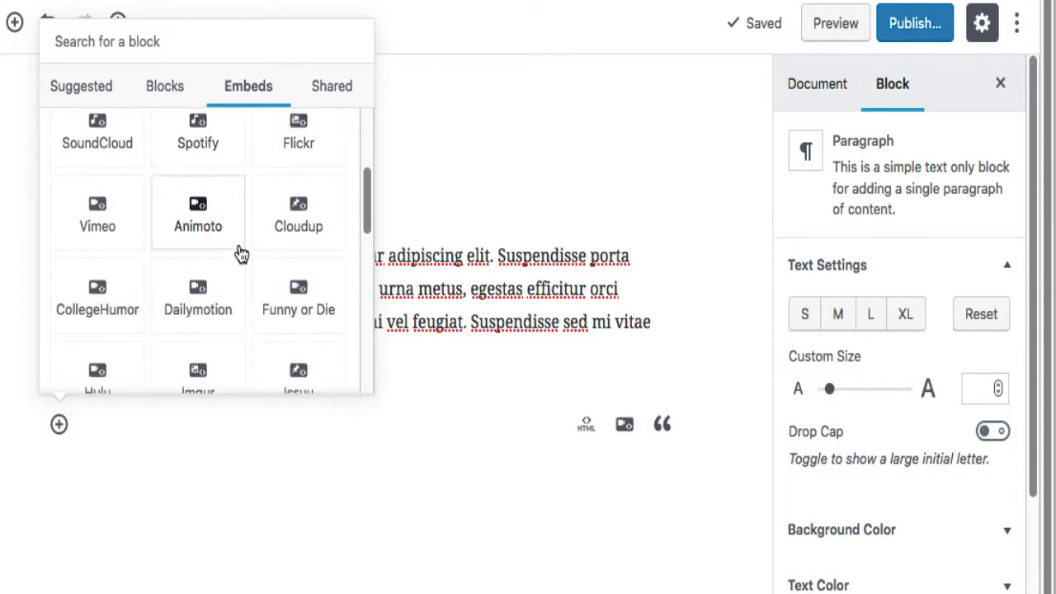
left_click(99, 229)
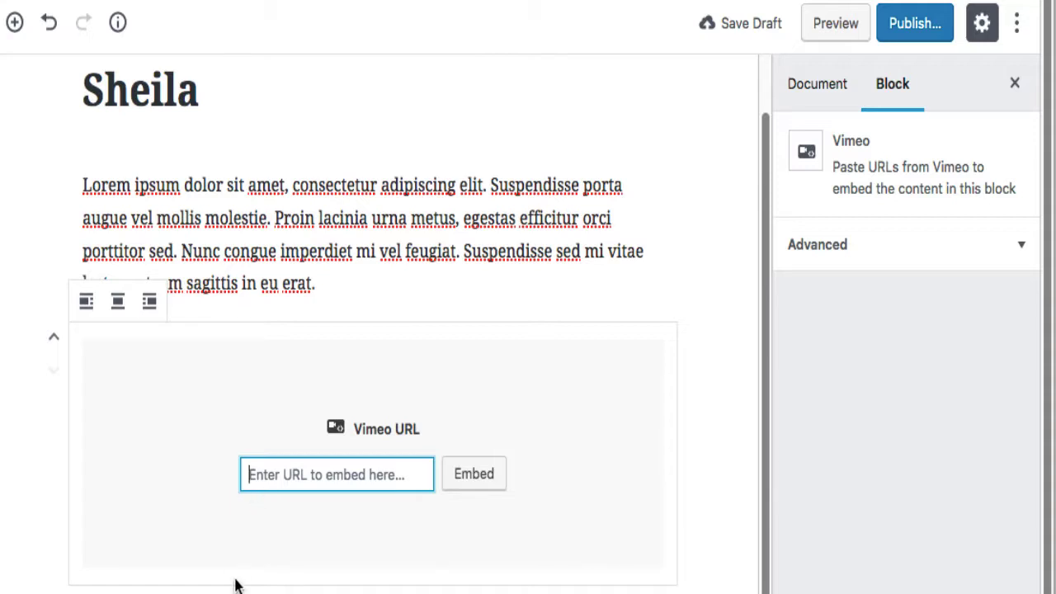
left_click(175, 569)
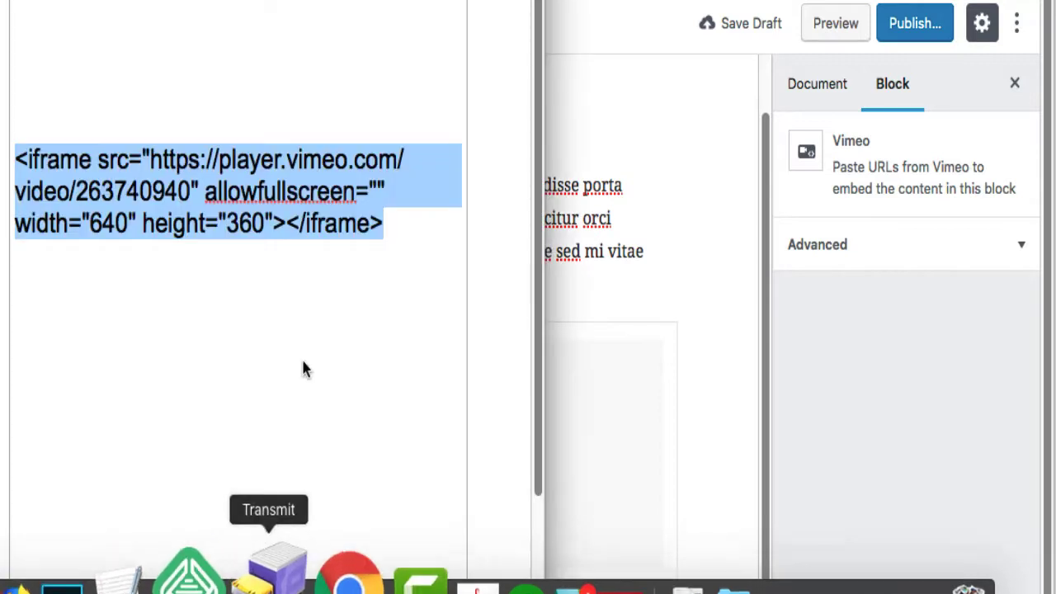
left_click(157, 197)
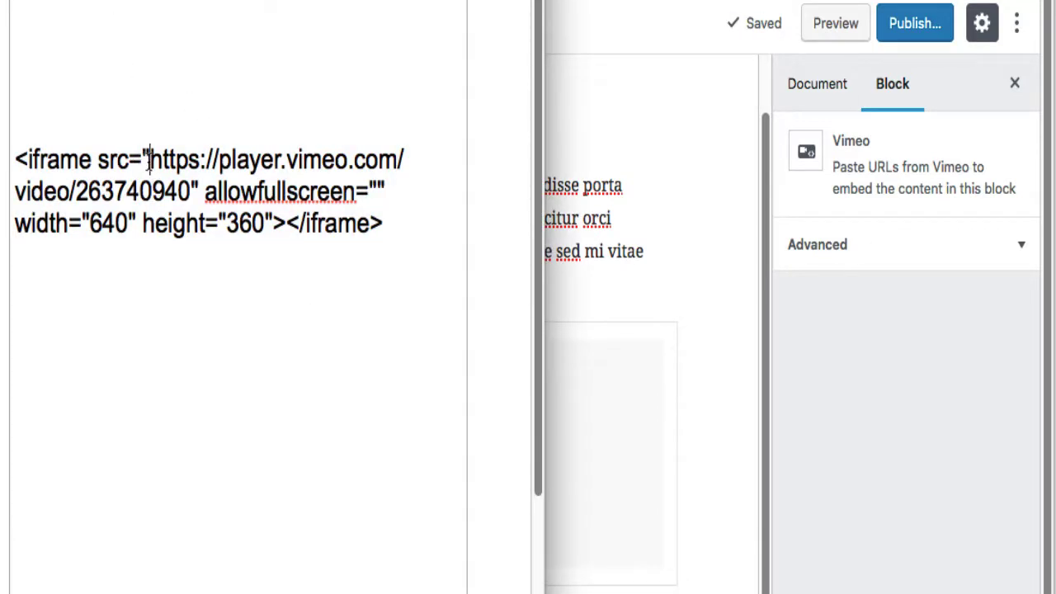
left_click_drag(147, 159, 191, 185)
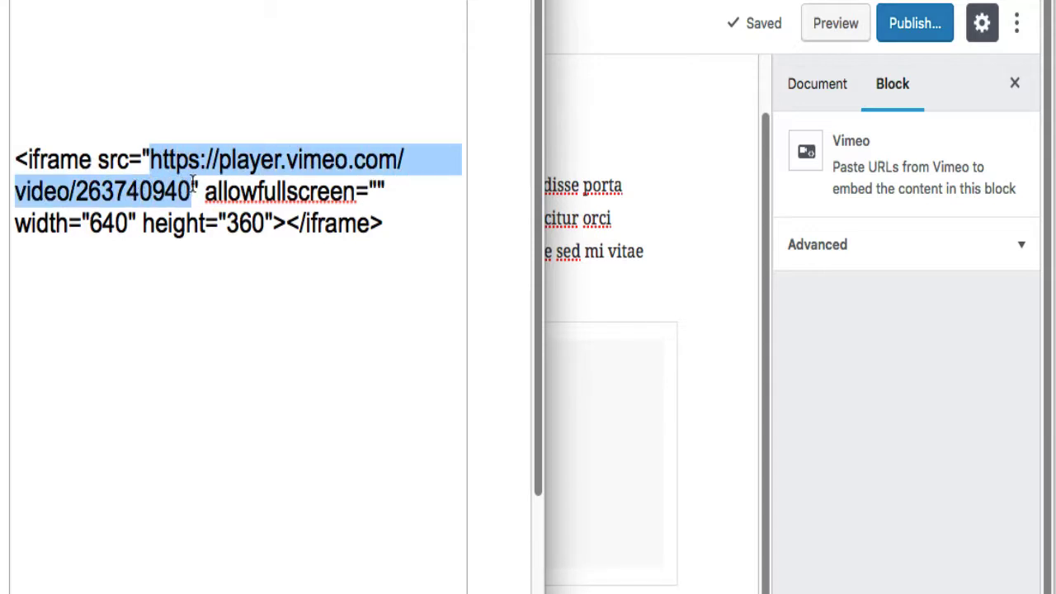
right_click(170, 175)
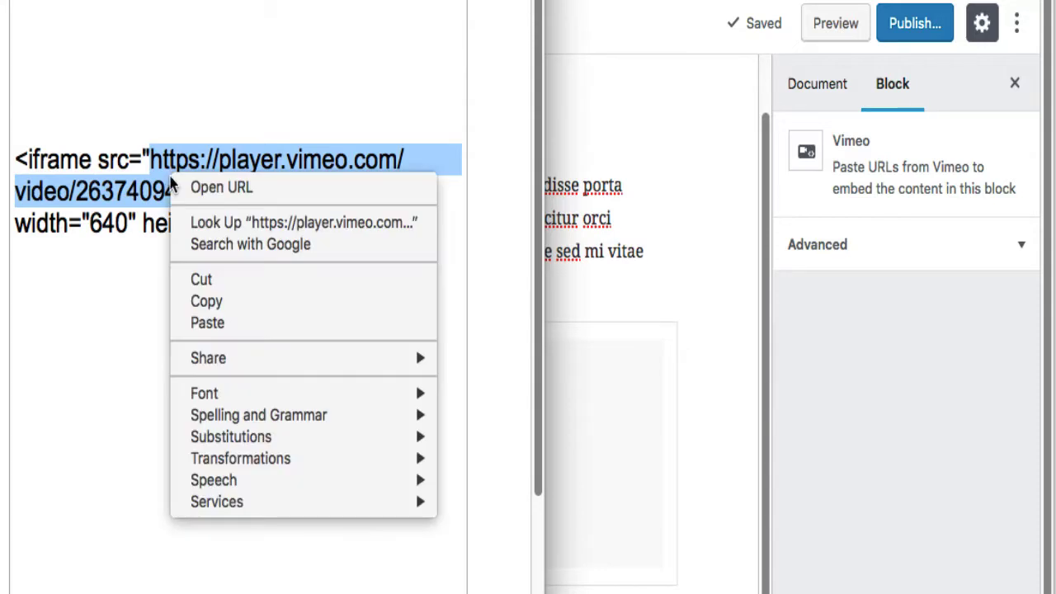
left_click(244, 302)
Step: Switch back to WordPress, paste the copied URL into the Vimeo block and embed the video
left_click(667, 111)
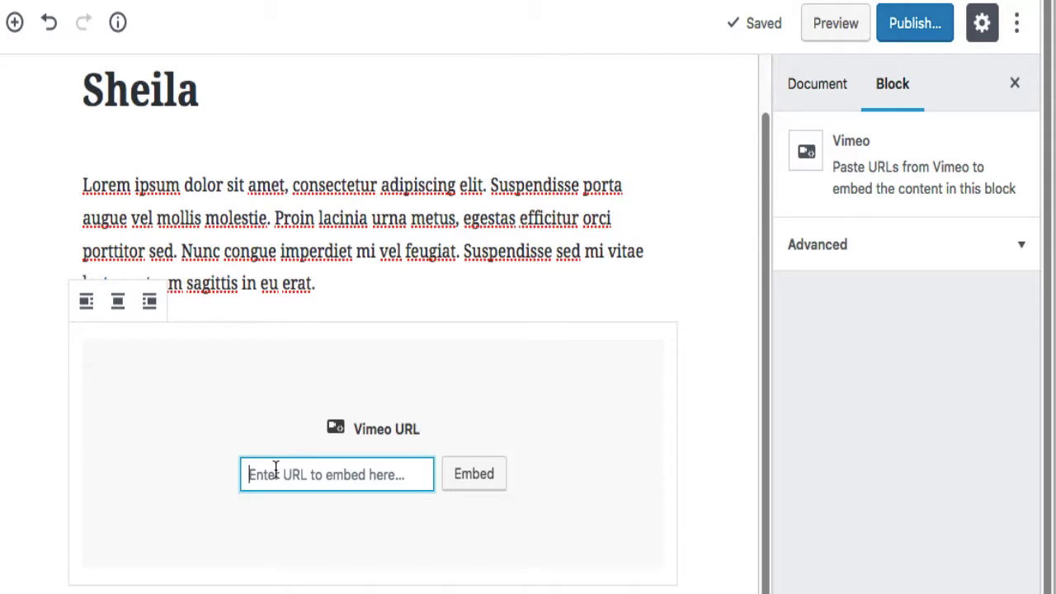
key("super+v")
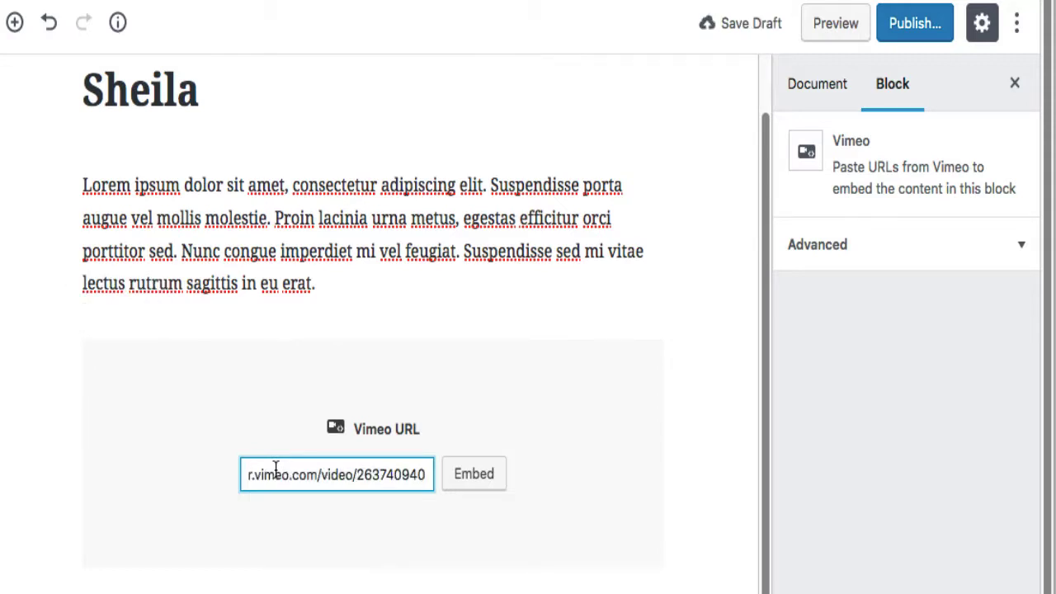
left_click(475, 487)
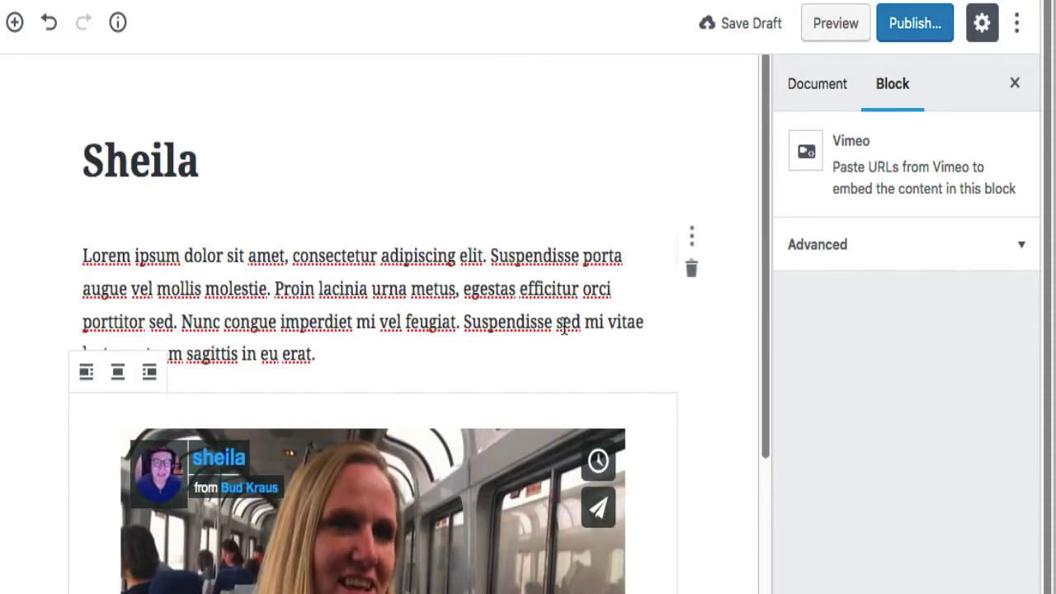
scroll(564, 331, "down", 5)
scroll(564, 326, "up", 1)
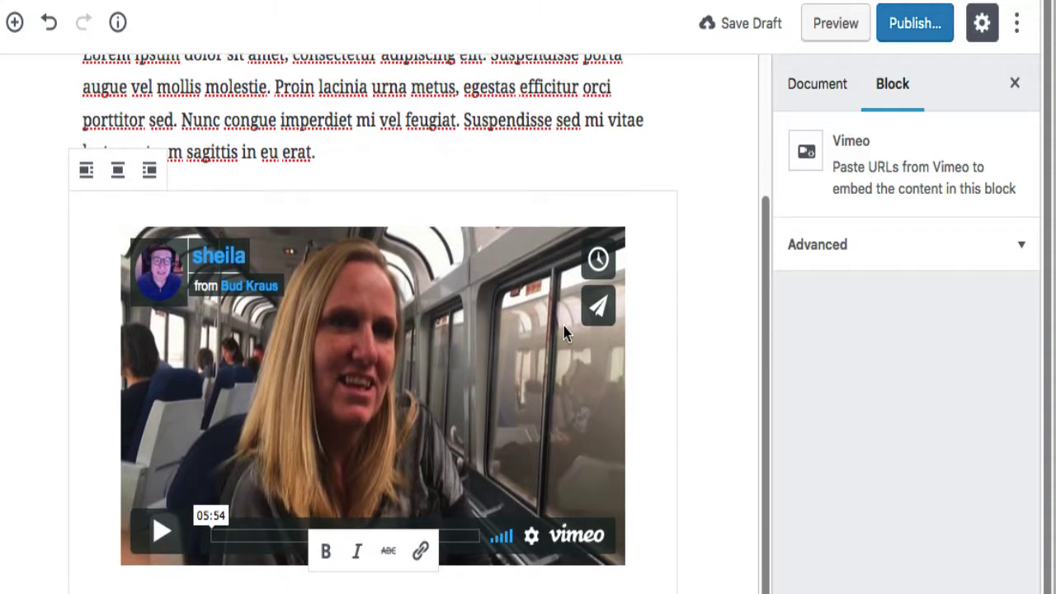
scroll(564, 326, "down", 1)
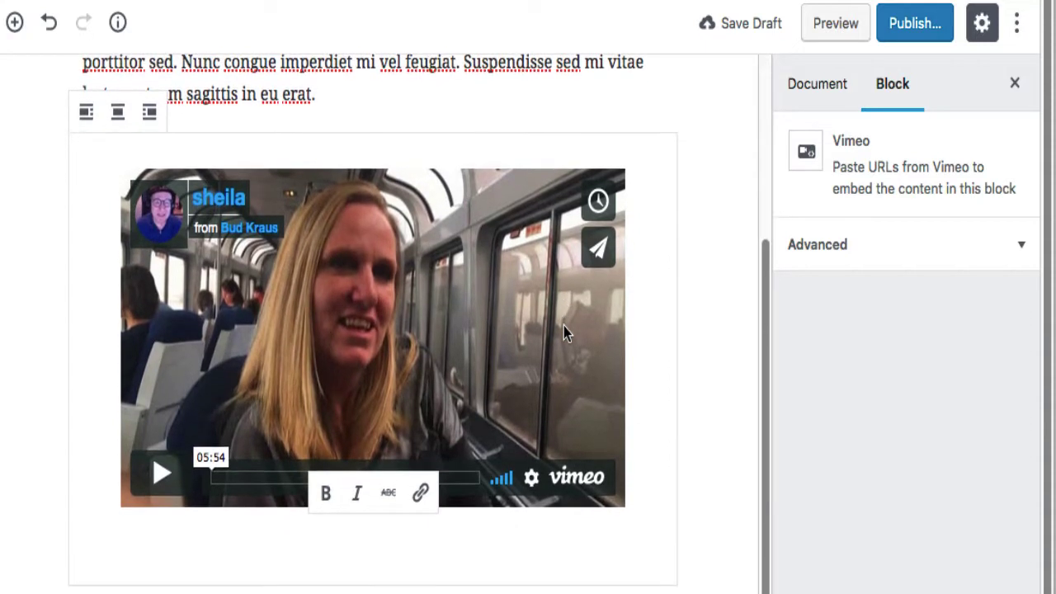
Step: Play the embedded Vimeo video briefly, pause it and place the cursor in its caption area
left_click(166, 472)
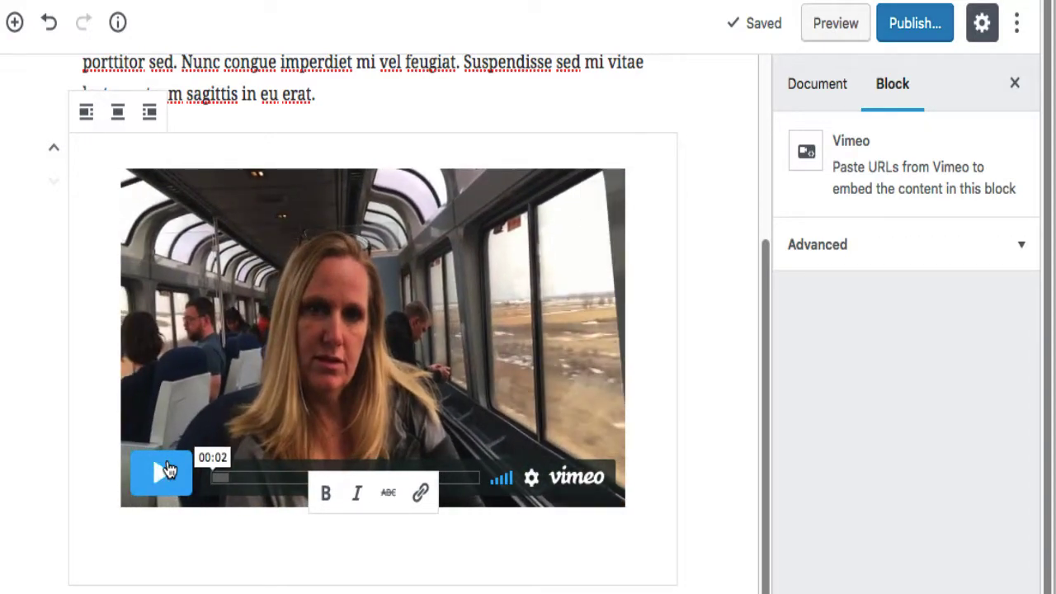
scroll(340, 491, "down", 1)
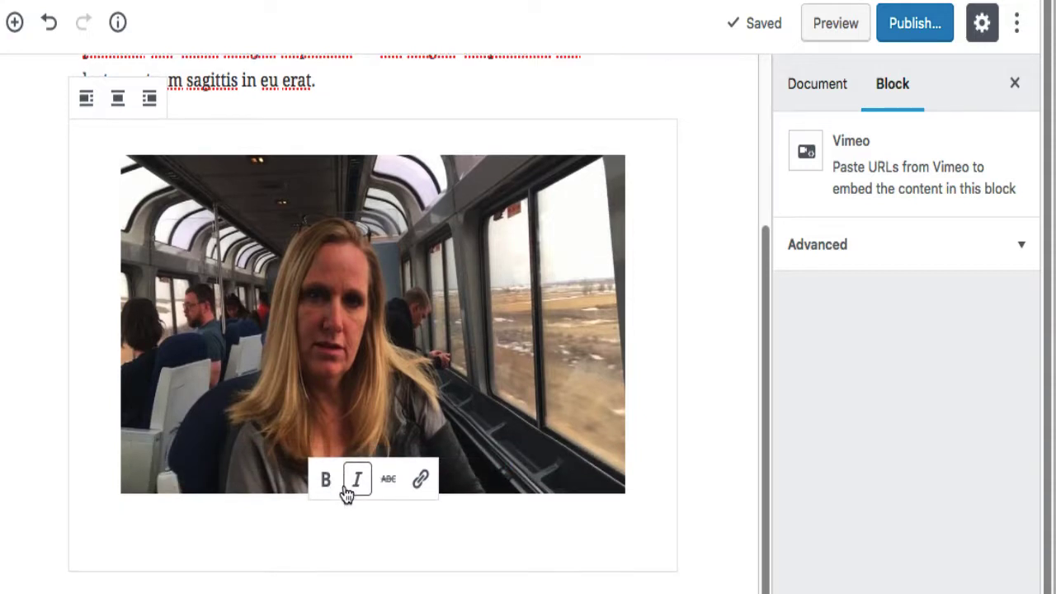
left_click(182, 512)
scroll(427, 533, "up", 1)
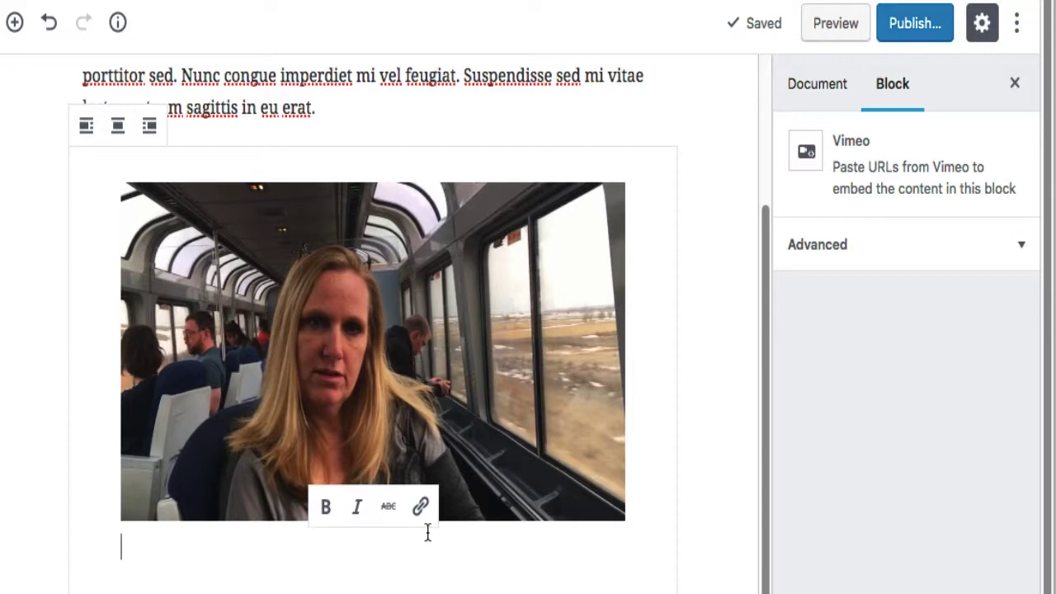
Step: Preview the post on the site and examine how the Vimeo block's video fits below the paragraph
left_click(835, 25)
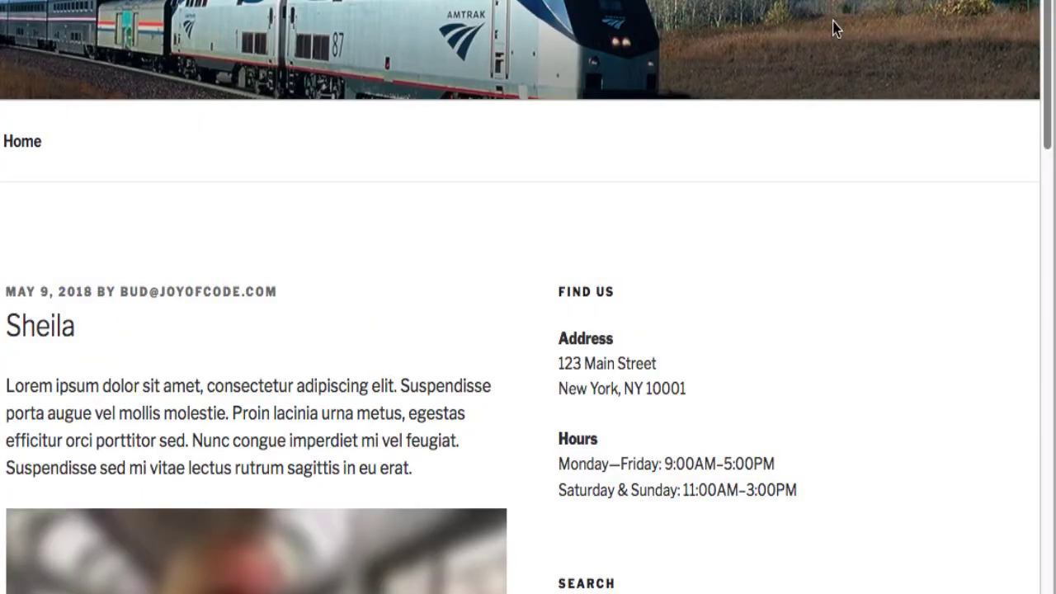
scroll(622, 280, "down", 5)
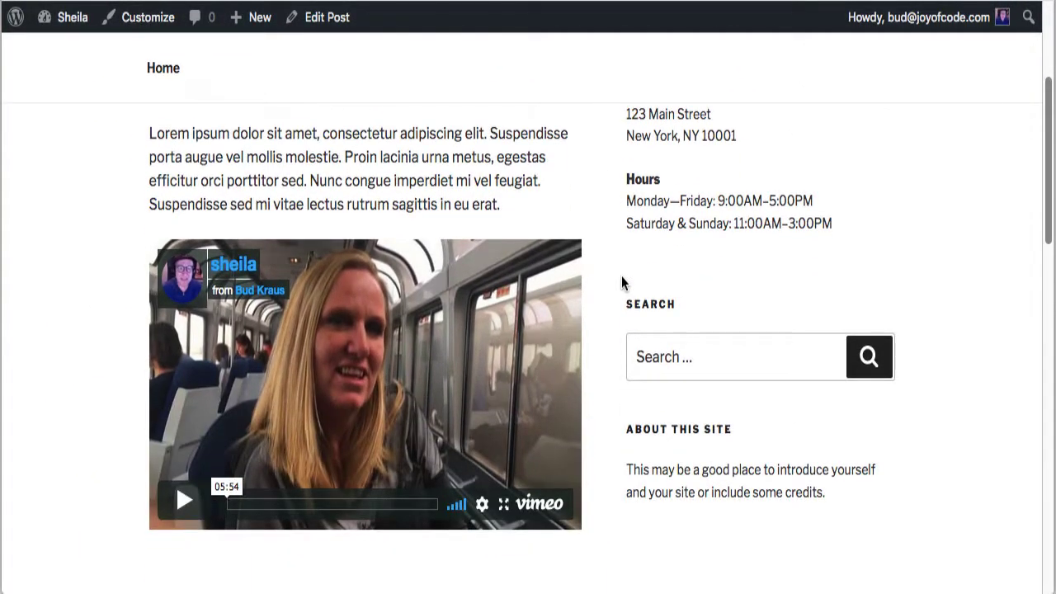
scroll(622, 282, "up", 2)
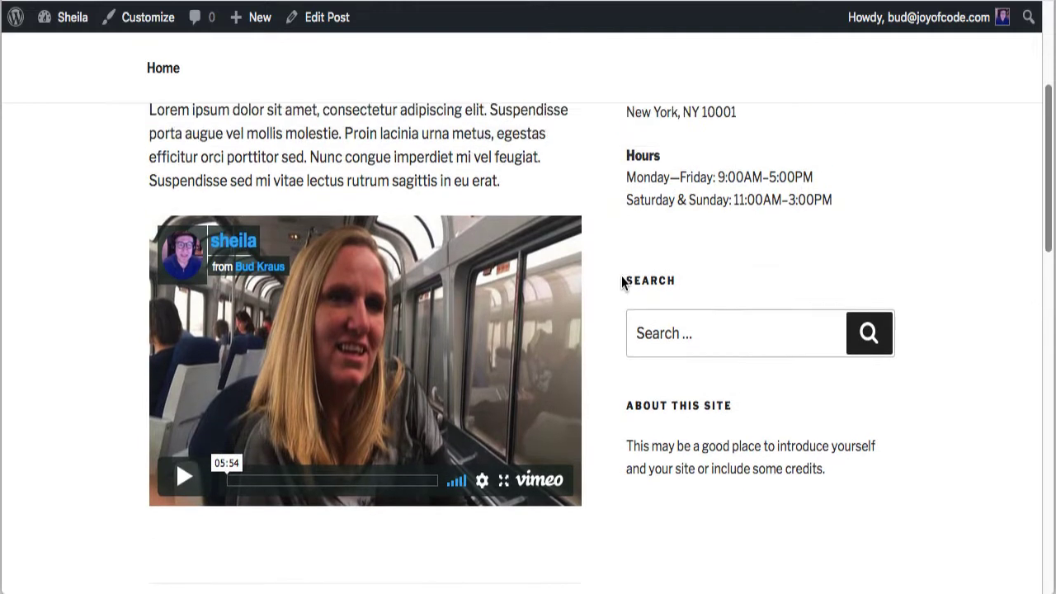
scroll(621, 281, "up", 1)
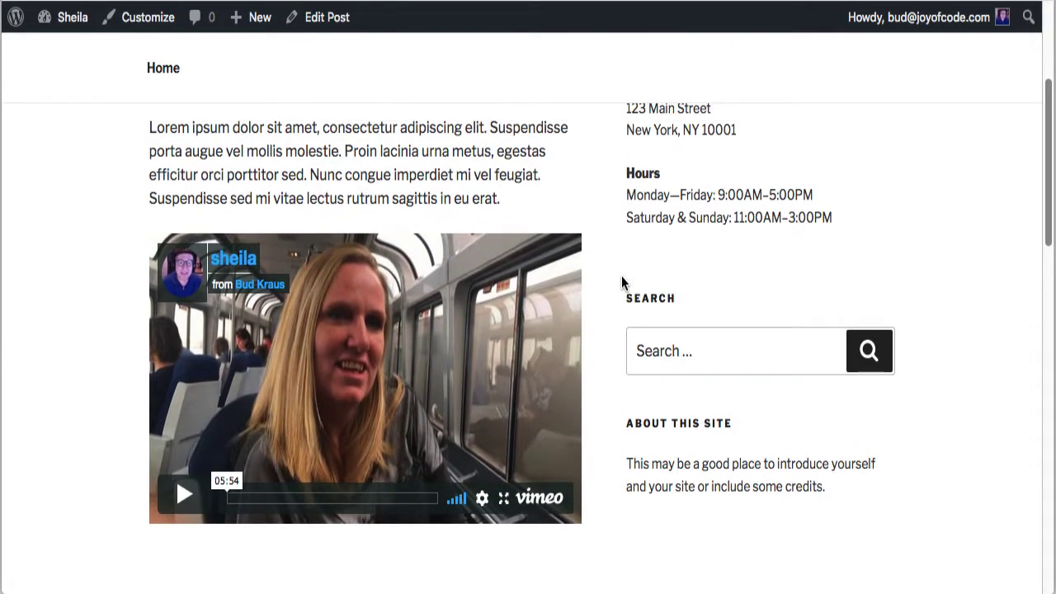